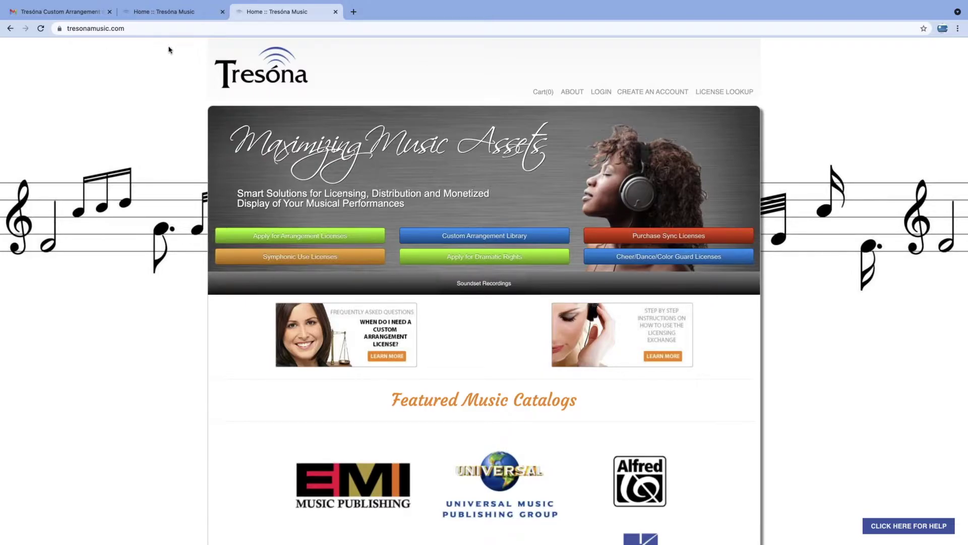
Step: Begin account creation with the Ensemble Director role, then return home after the email-already-registered notice
click(645, 93)
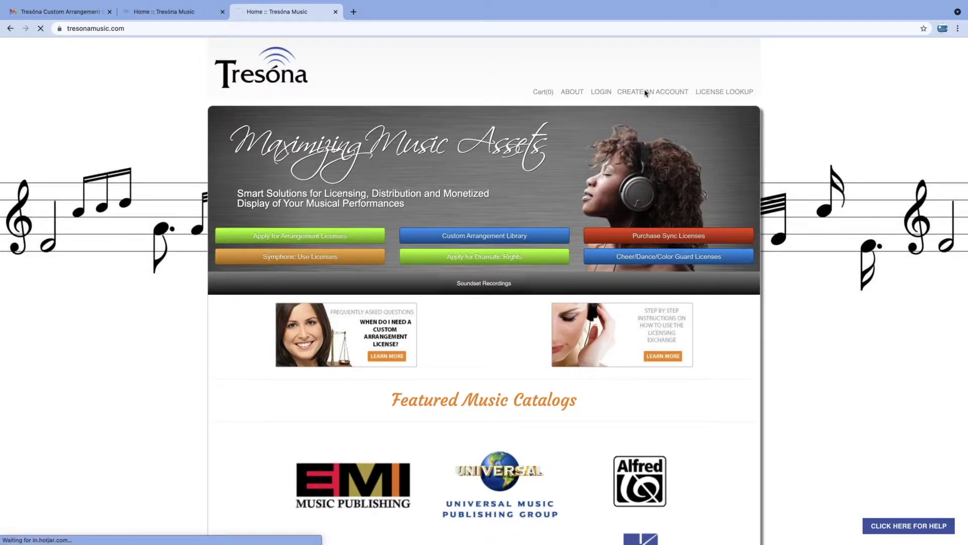
scroll(126, 229, down, 1)
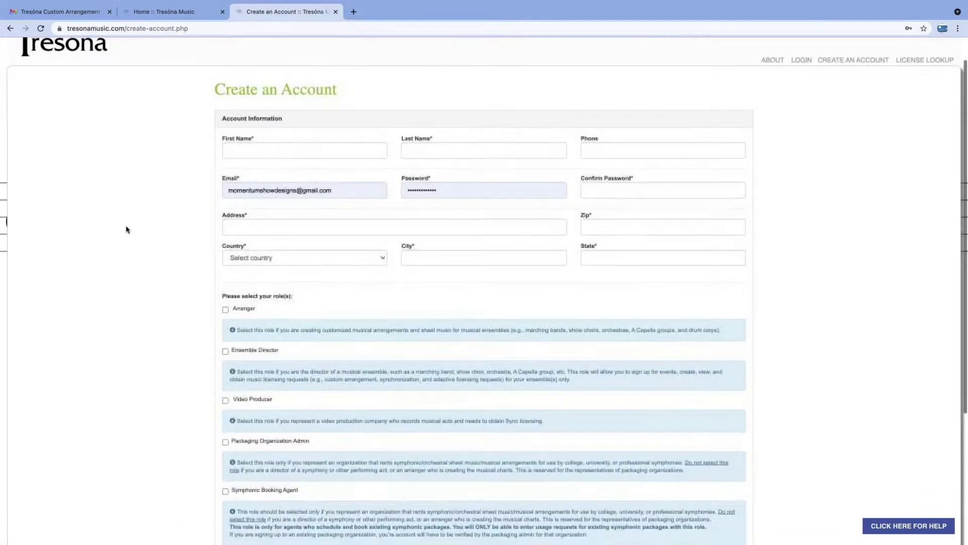
scroll(126, 229, down, 1)
scroll(126, 229, down, 1)
scroll(127, 228, down, 1)
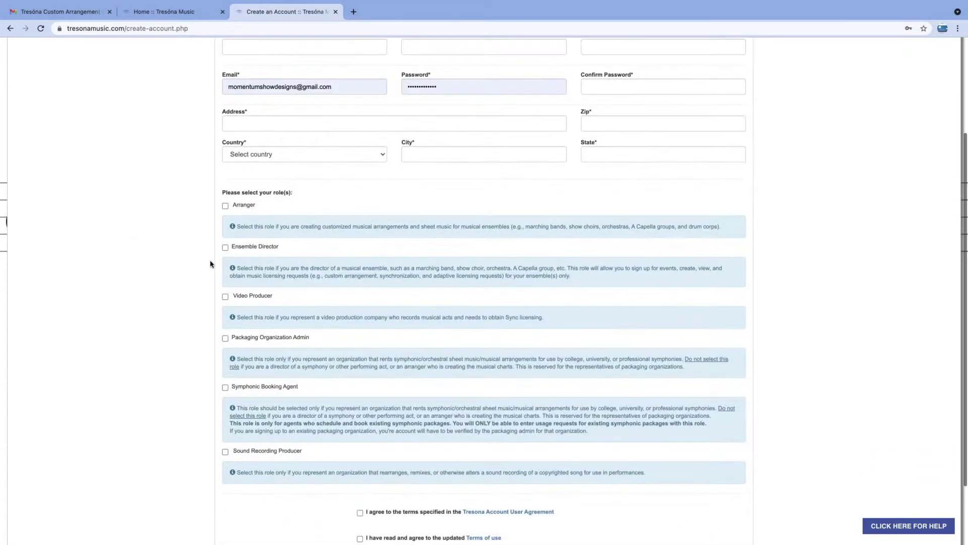
click(224, 249)
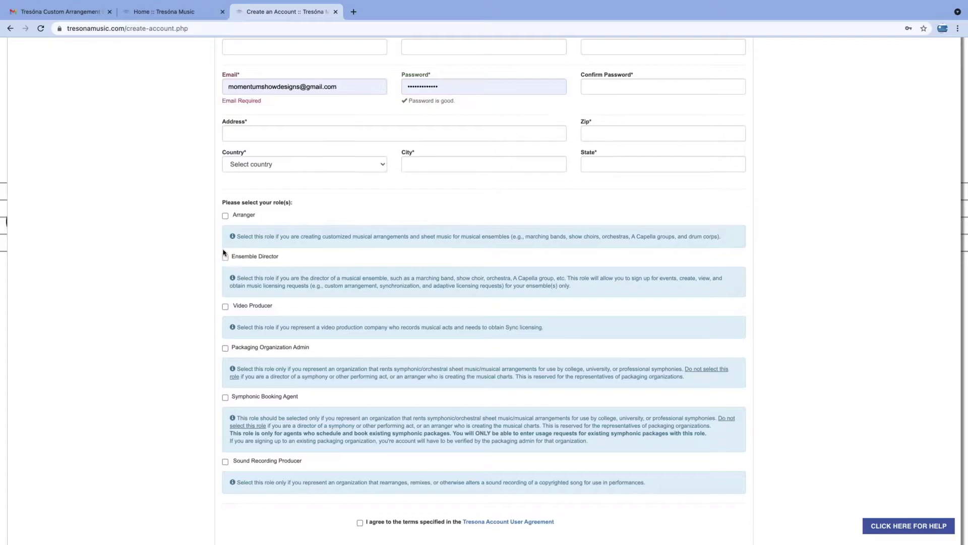
scroll(174, 263, down, 2)
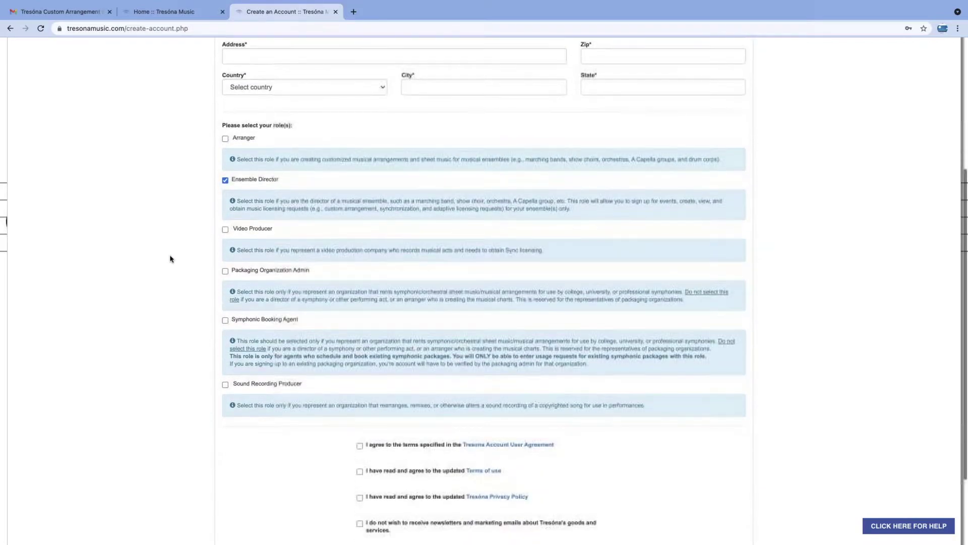
scroll(208, 443, down, 2)
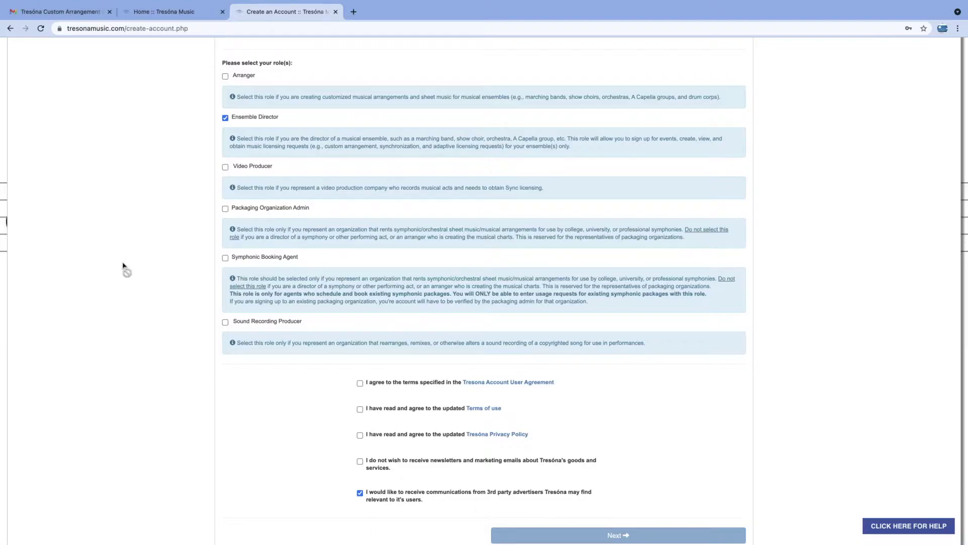
scroll(123, 268, up, 3)
scroll(143, 193, up, 1)
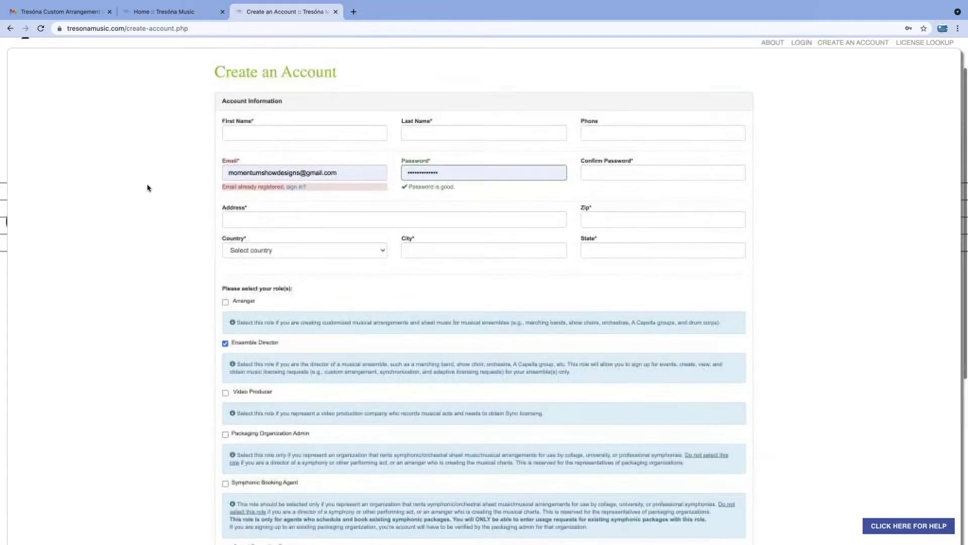
scroll(88, 85, up, 1)
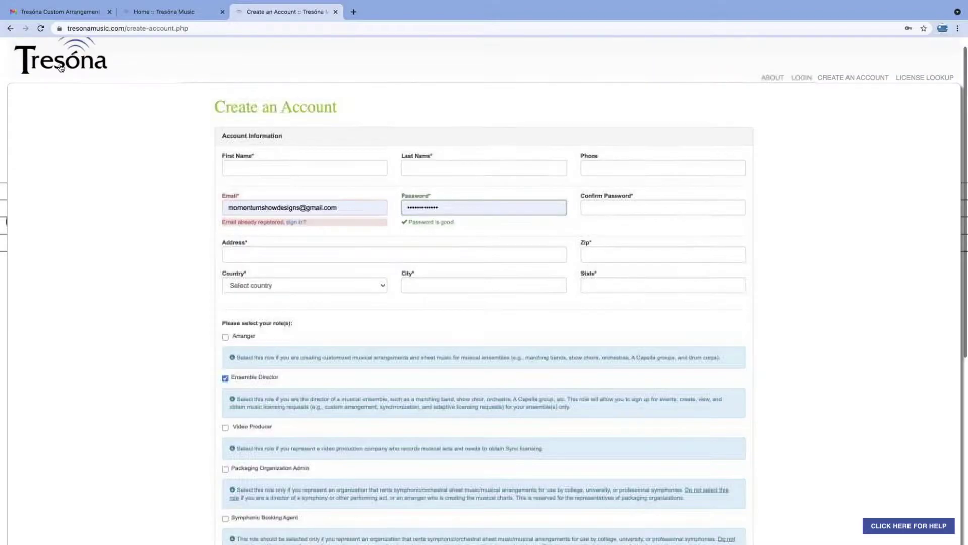
click(68, 66)
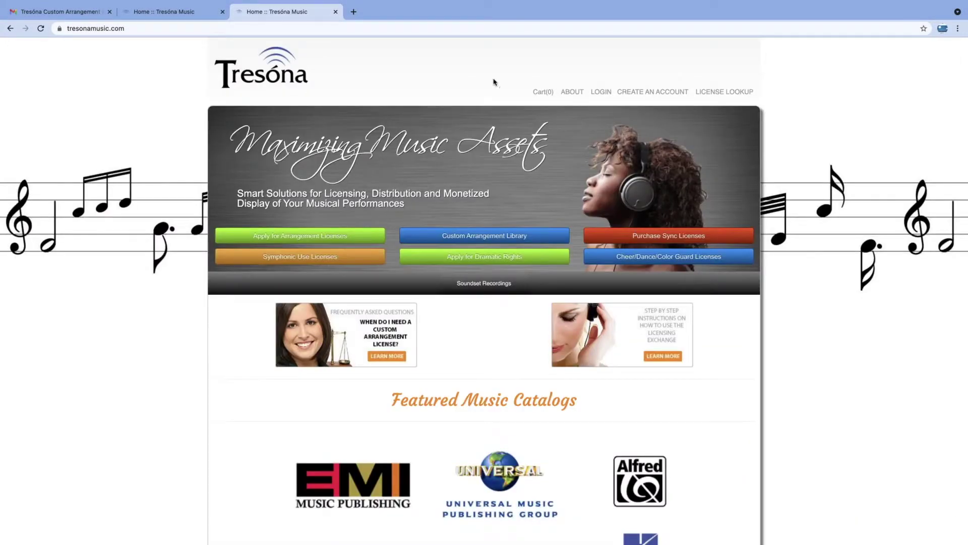
Step: Sign in via Apply for Arrangement Licenses and reach the arranger licenses list
click(598, 94)
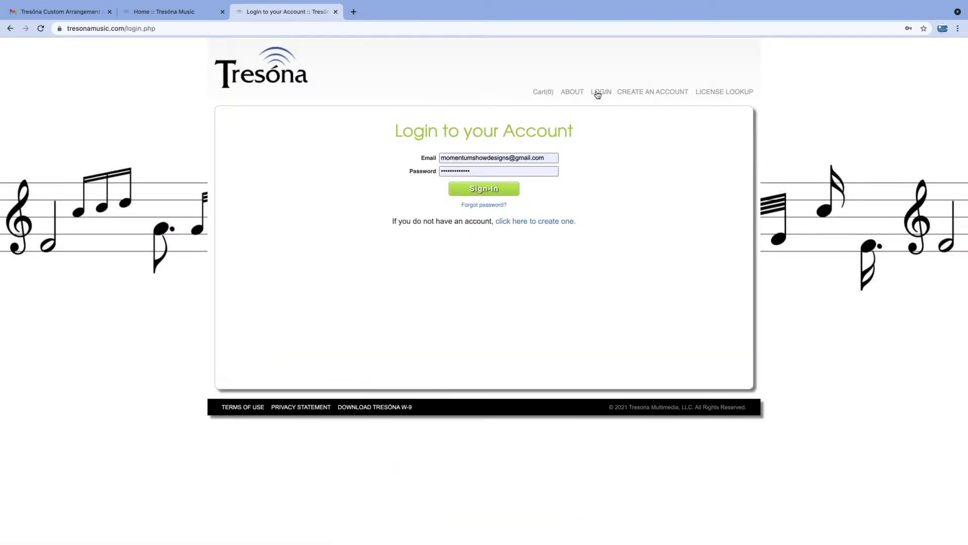
click(336, 12)
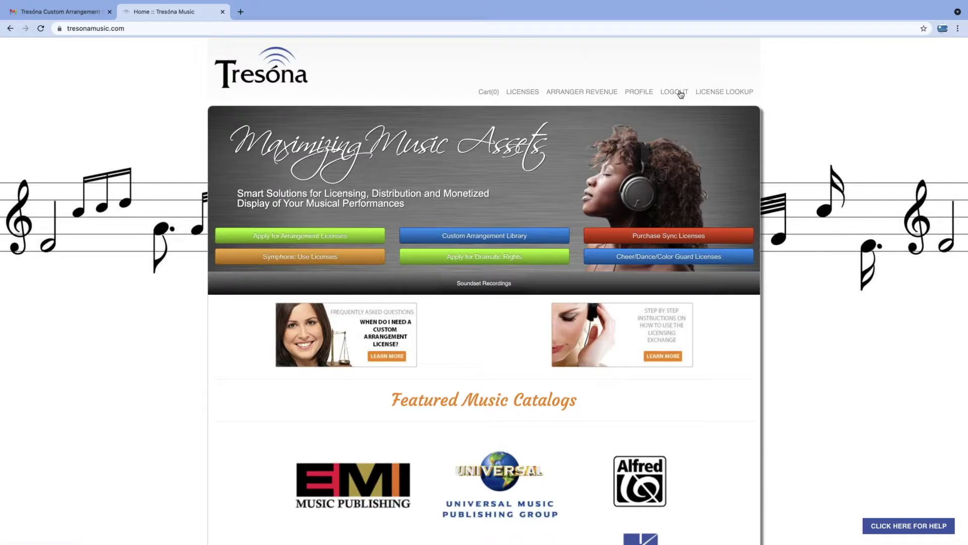
click(306, 234)
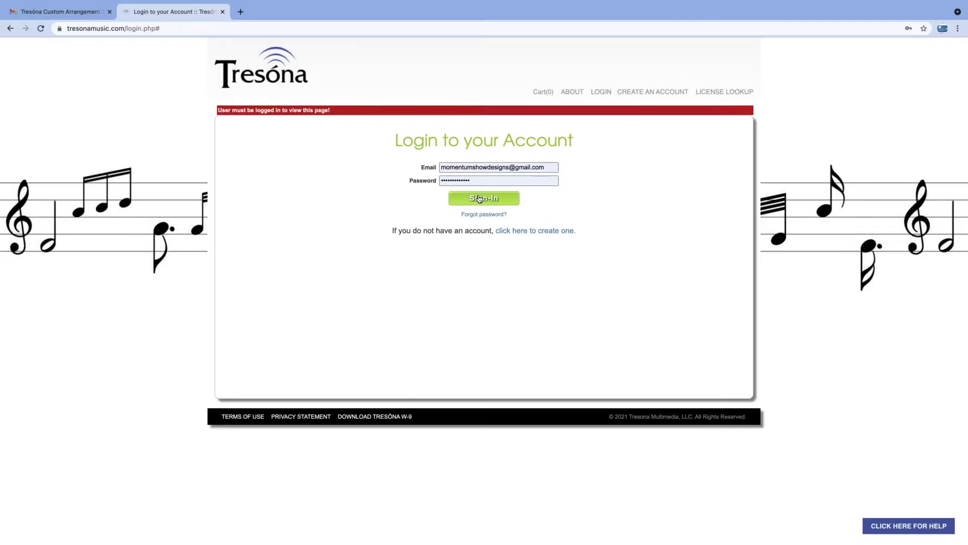
click(485, 200)
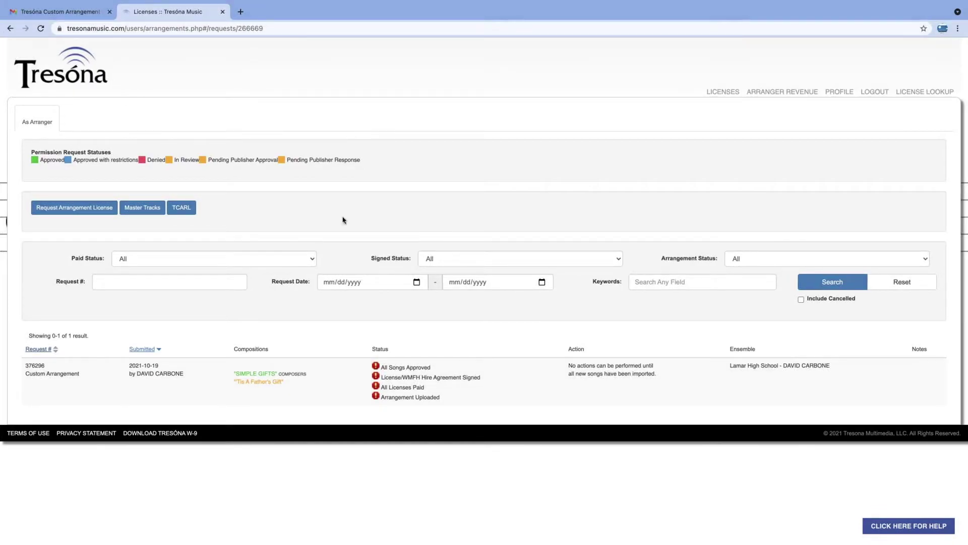
Step: Create a new arrangement license request marked No for symphonic use and add the LCCB ensemble
click(64, 210)
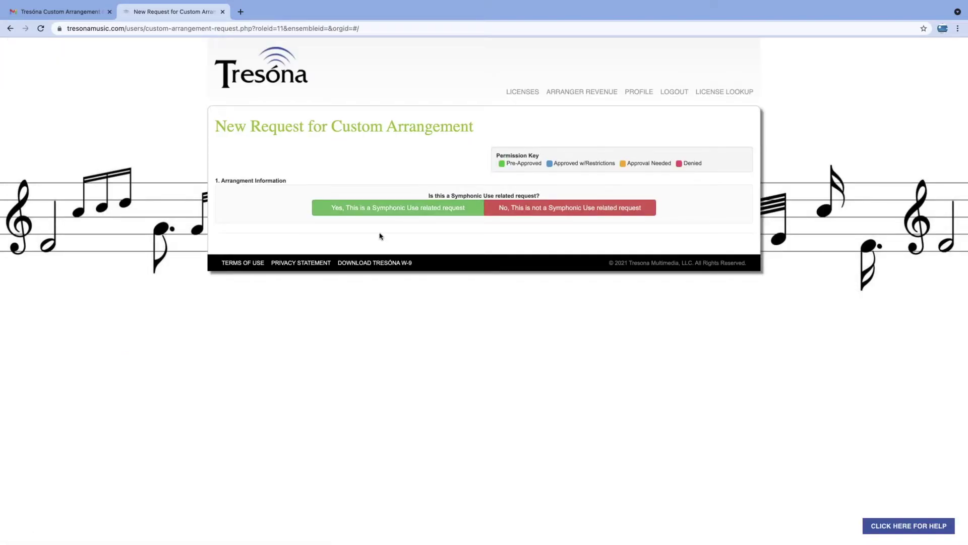
click(535, 211)
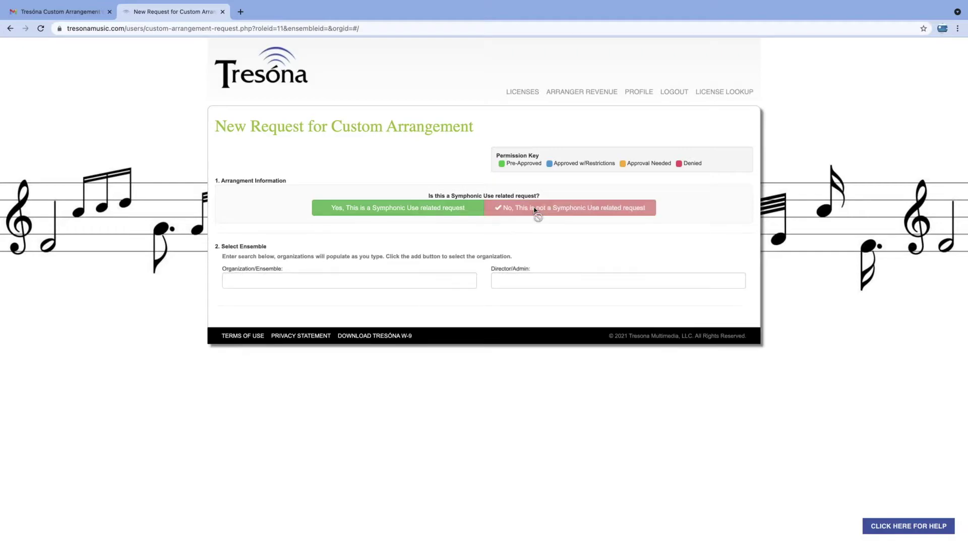
click(258, 282)
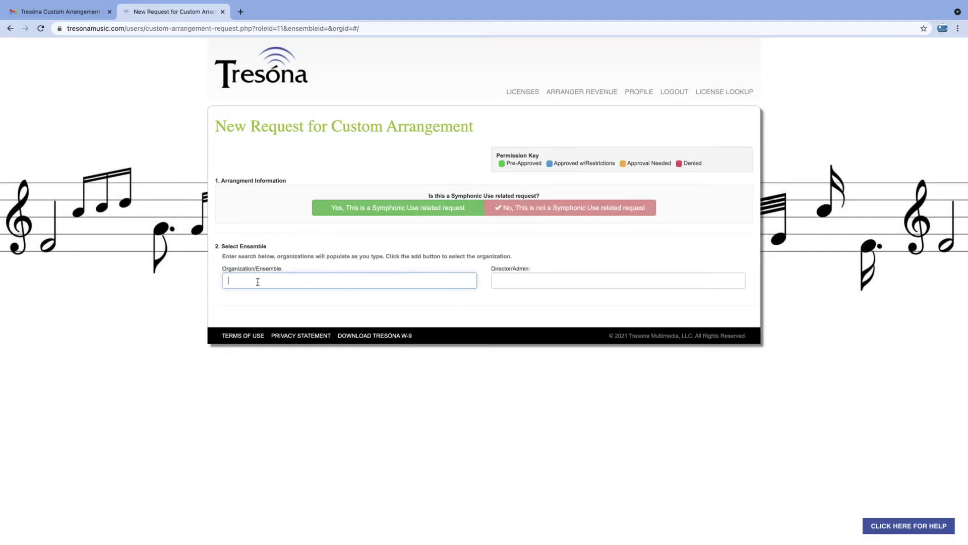
text(Icc)
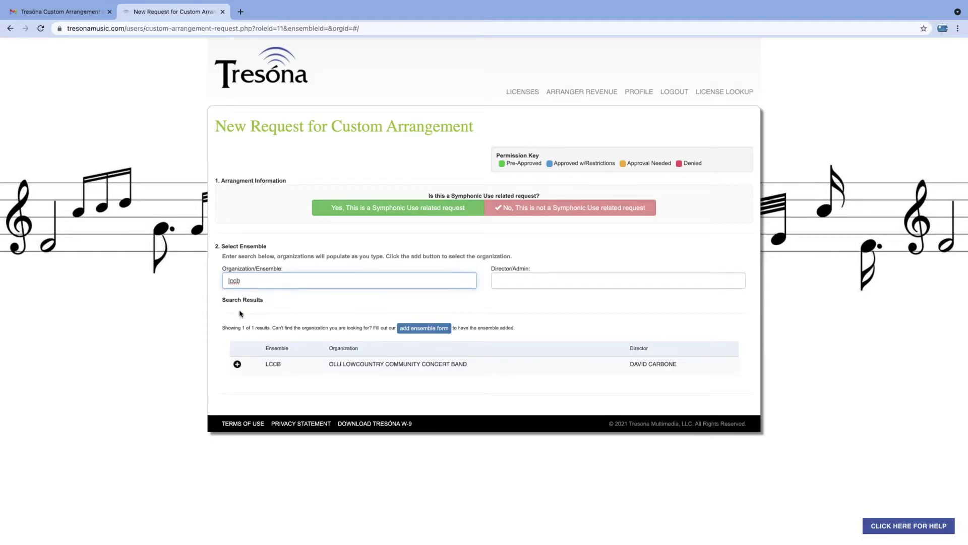
click(236, 364)
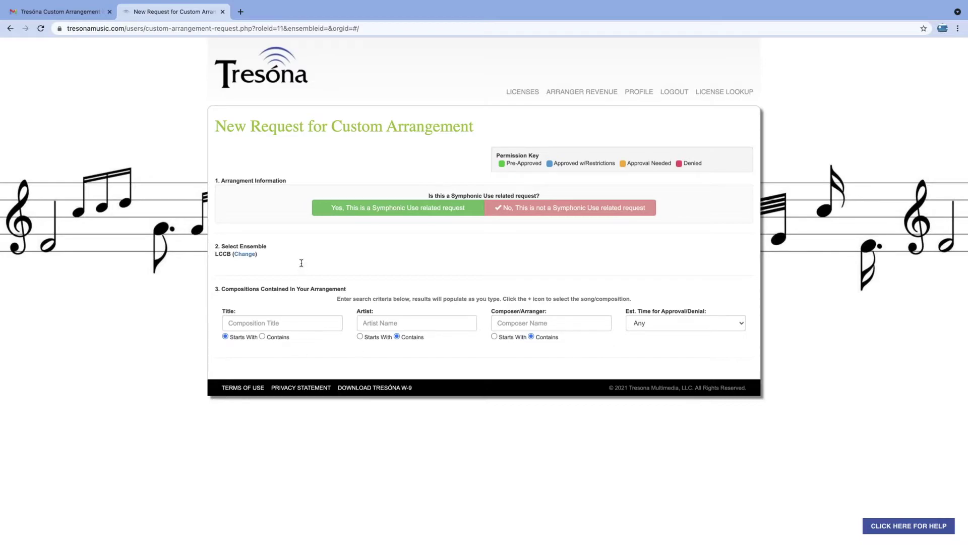
Step: Search the title Simple Gifts and add the Traditional version to the compositions
click(287, 324)
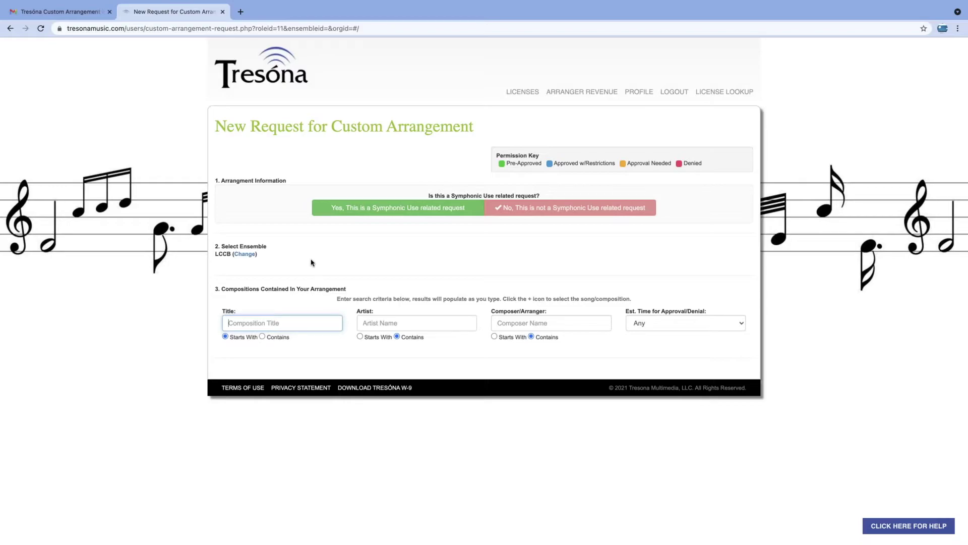
text(Simple )
text(Gifts)
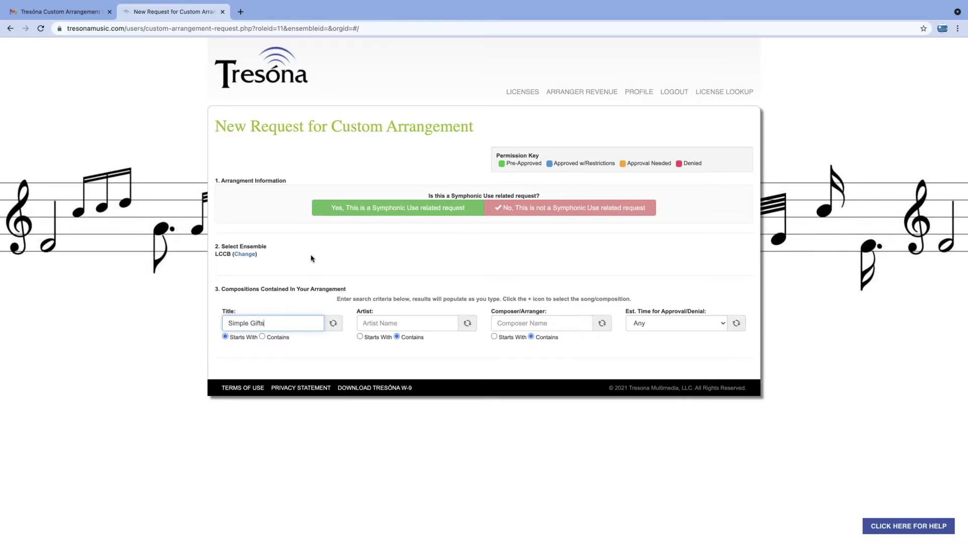
click(311, 263)
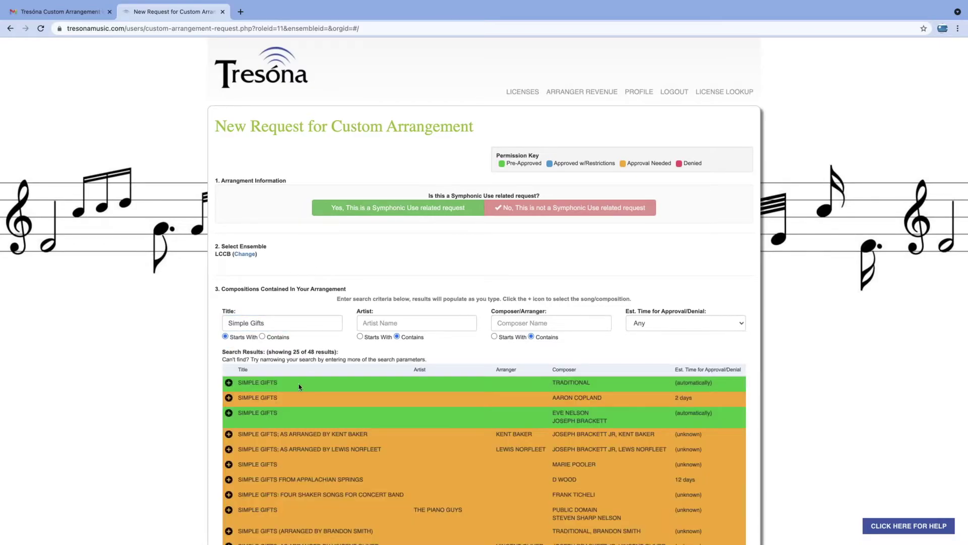
scroll(300, 385, down, 1)
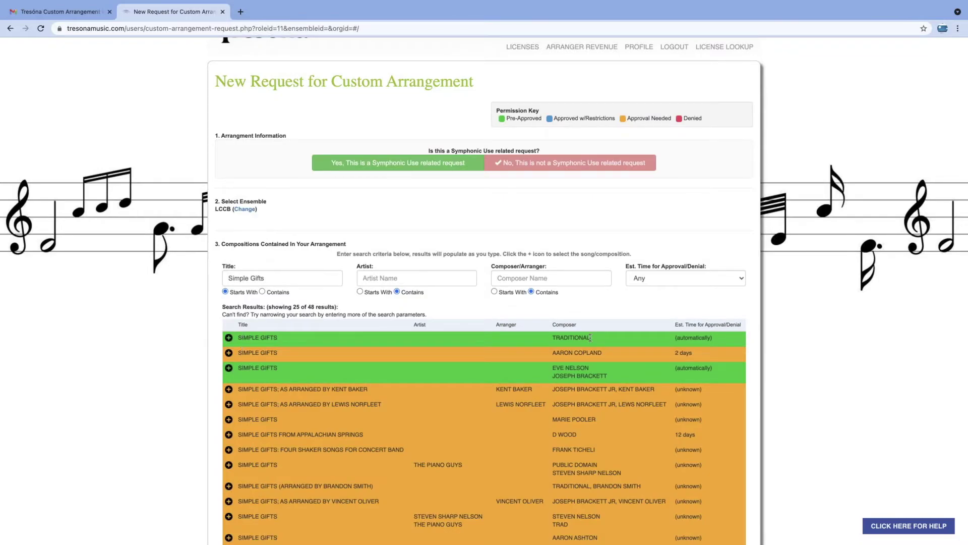
click(228, 338)
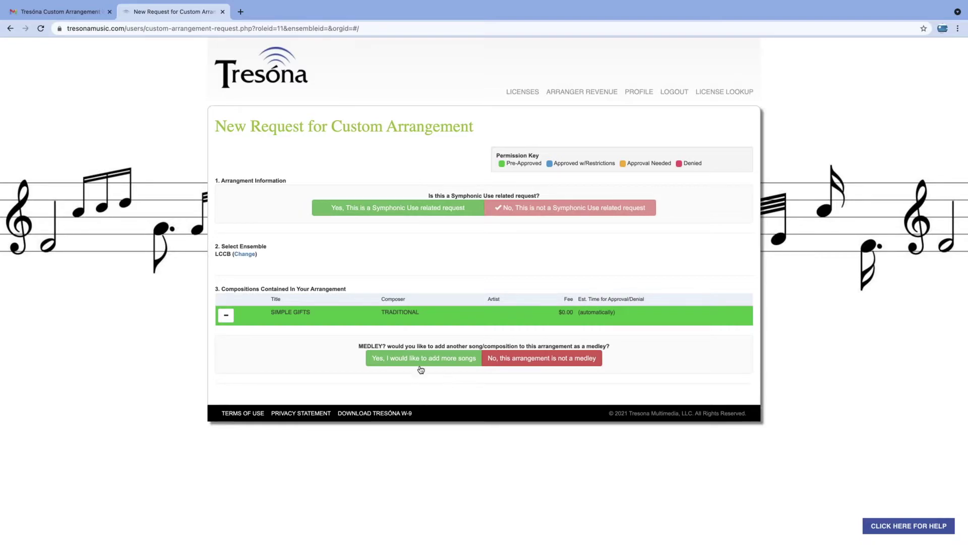
Step: Choose to add more songs and add Chorale and Shaker Dance by John Zdechlik
click(406, 362)
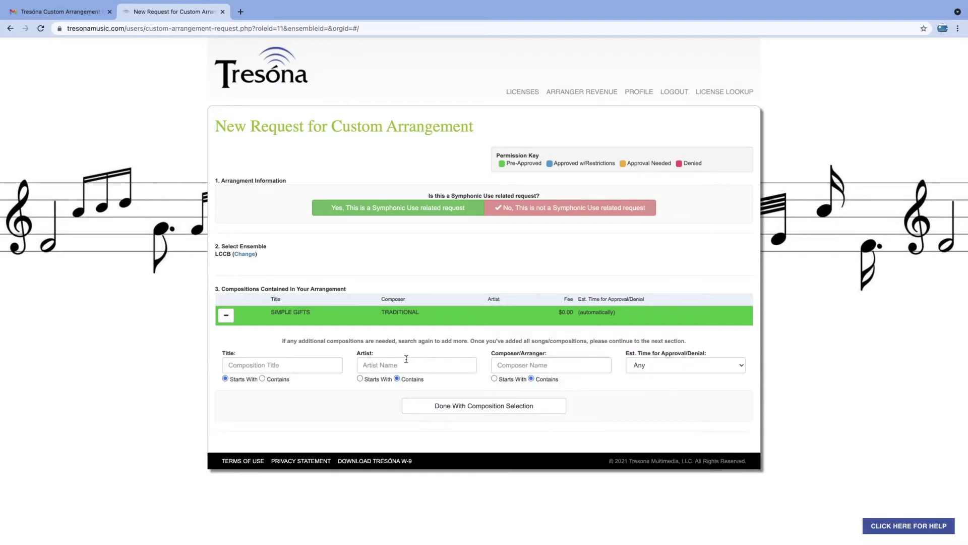
click(264, 365)
text(Chorale and Sh)
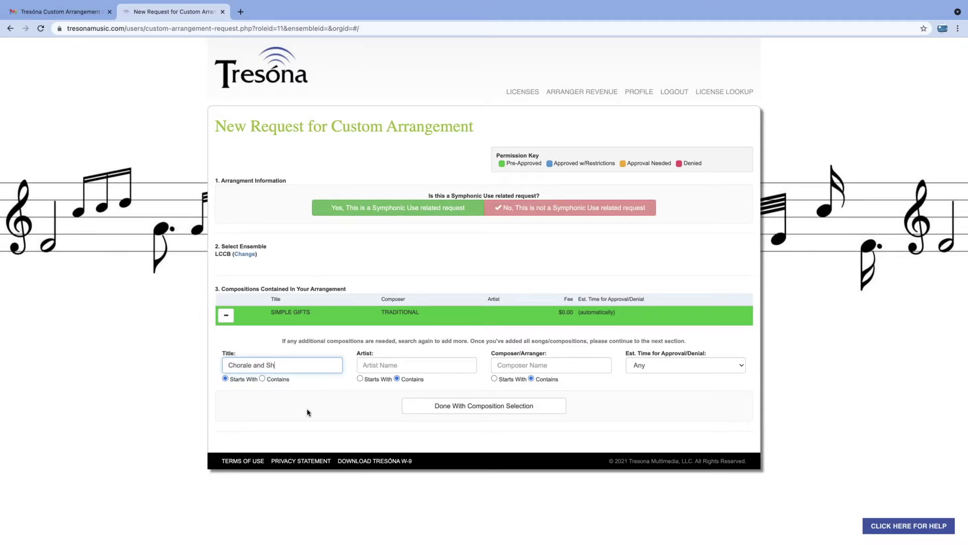
text(aker Dance)
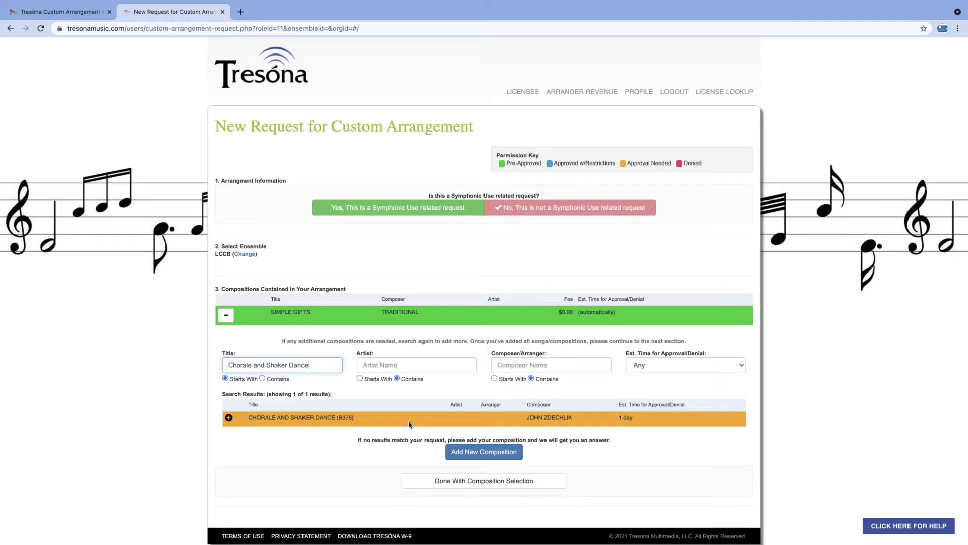
click(228, 417)
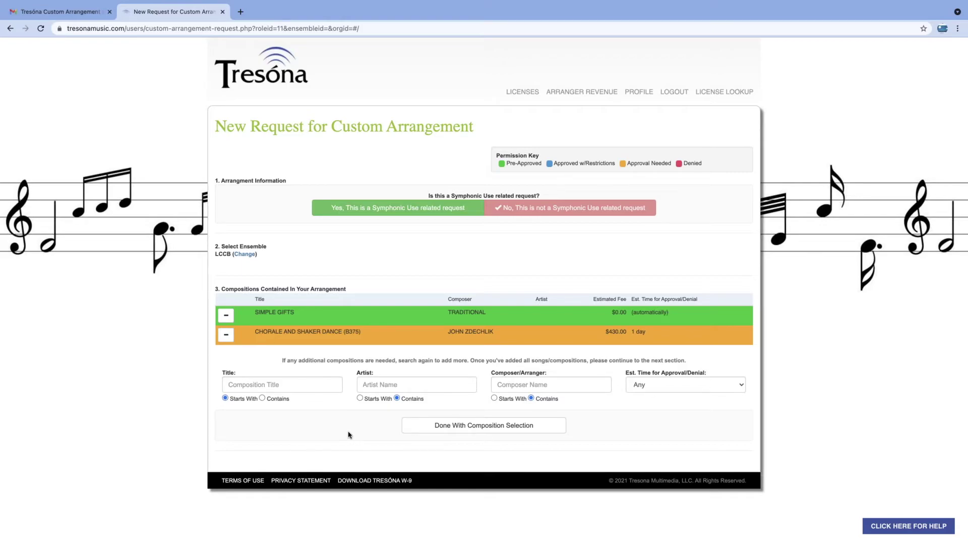
Step: Finish composition selection, return to the Tresóna home page, and switch to the Gmail status-update email
click(456, 425)
scroll(511, 442, down, 2)
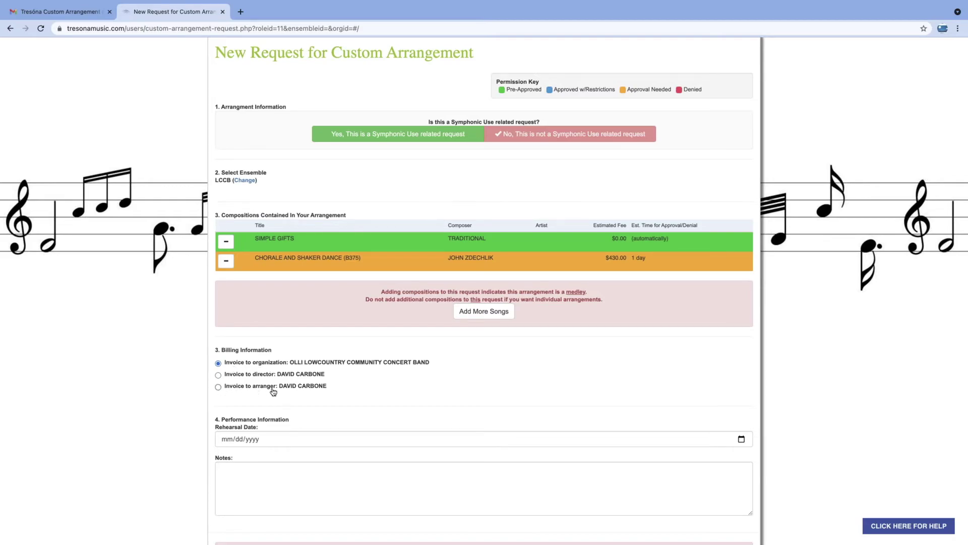
scroll(282, 340, down, 1)
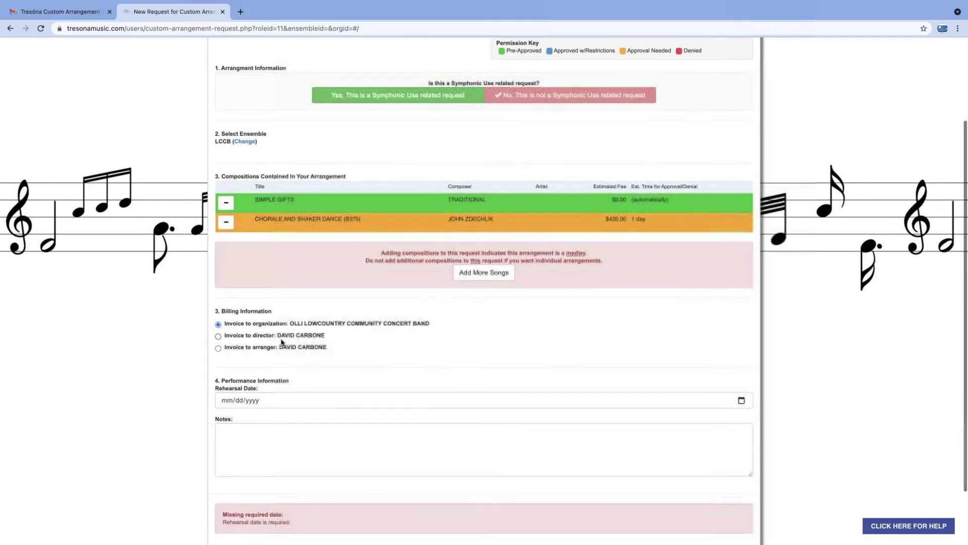
scroll(281, 341, down, 2)
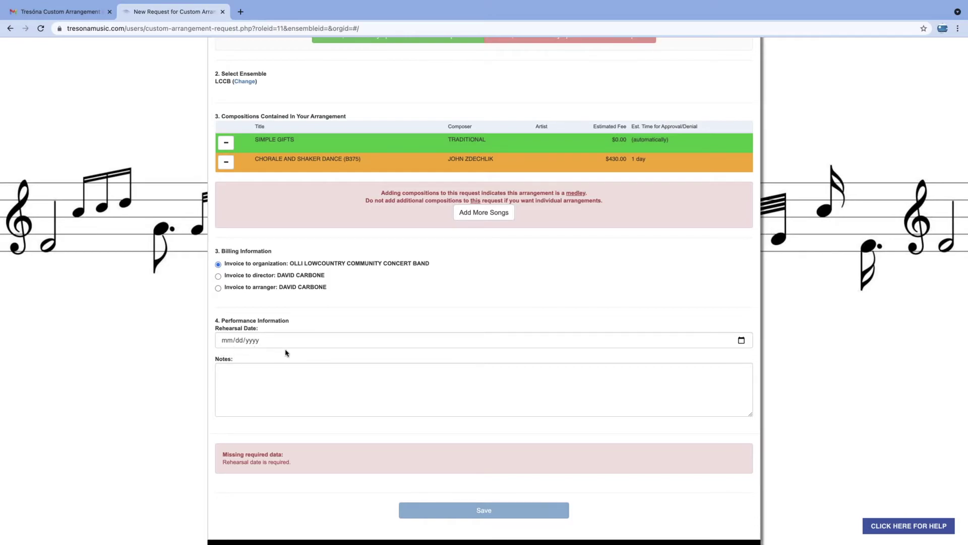
scroll(340, 362, down, 1)
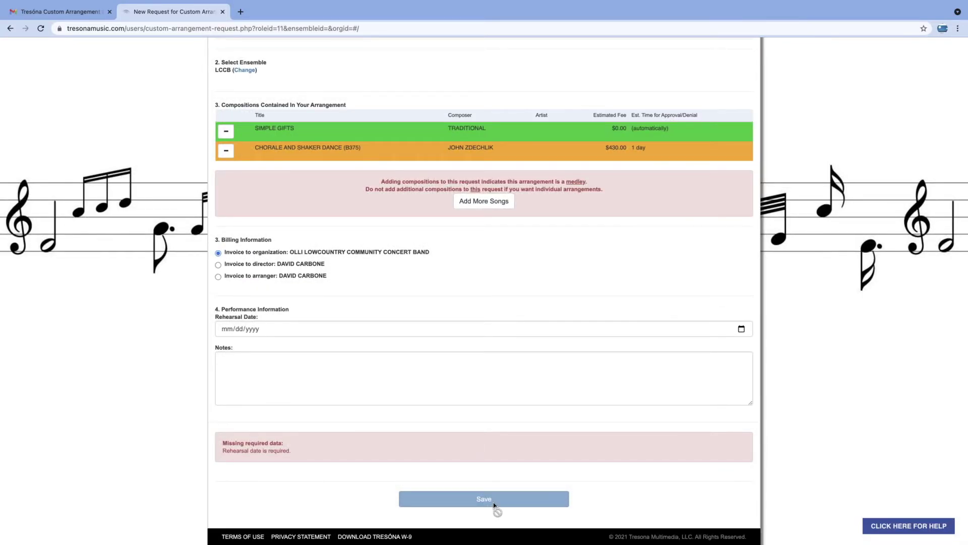
scroll(352, 352, up, 3)
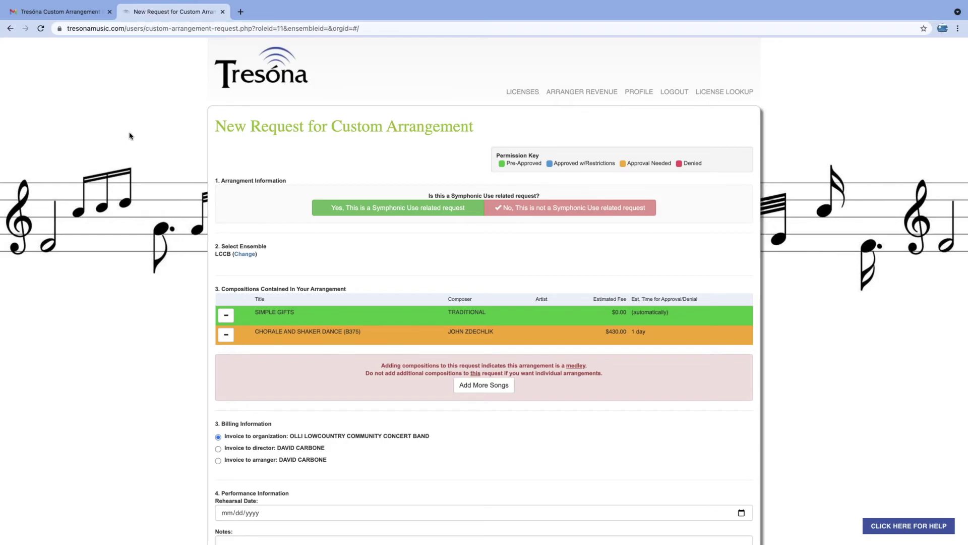
scroll(149, 128, down, 1)
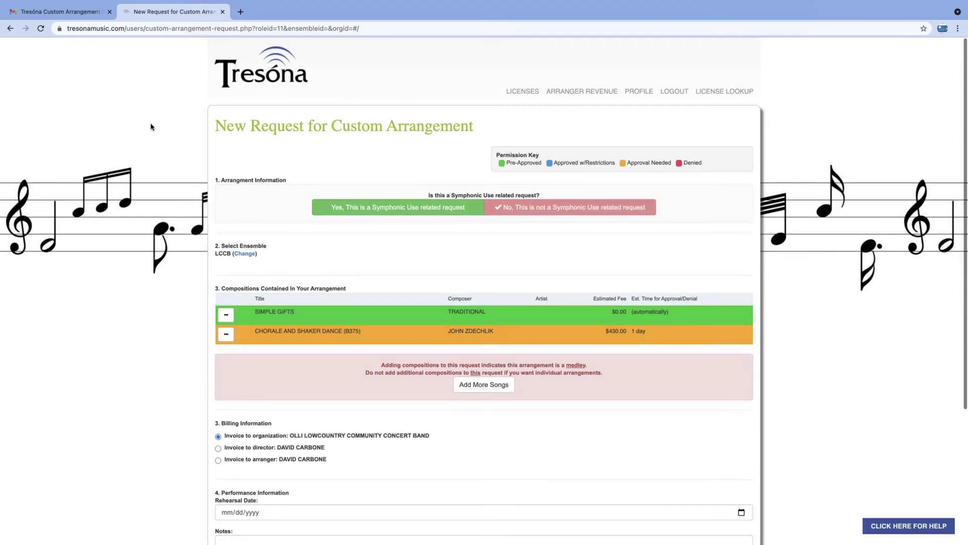
click(267, 78)
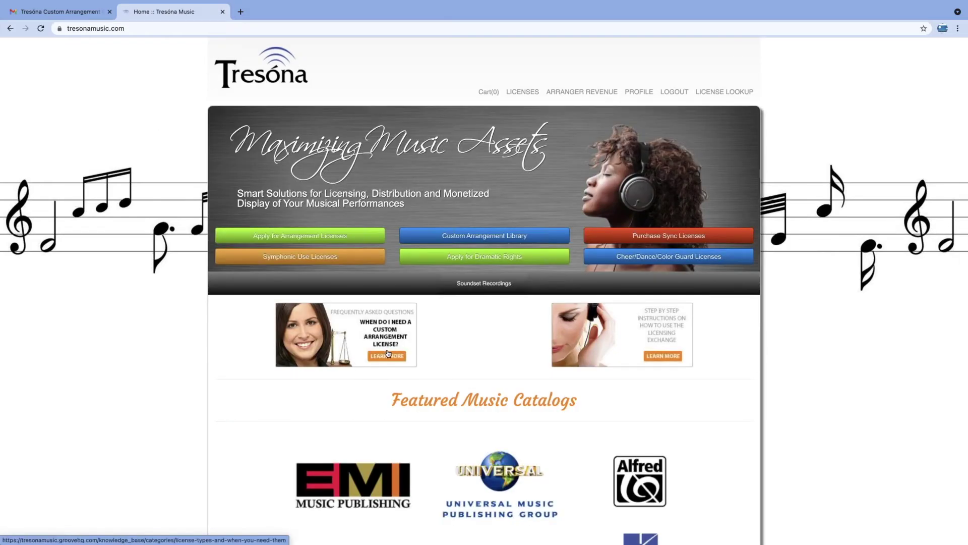
click(72, 15)
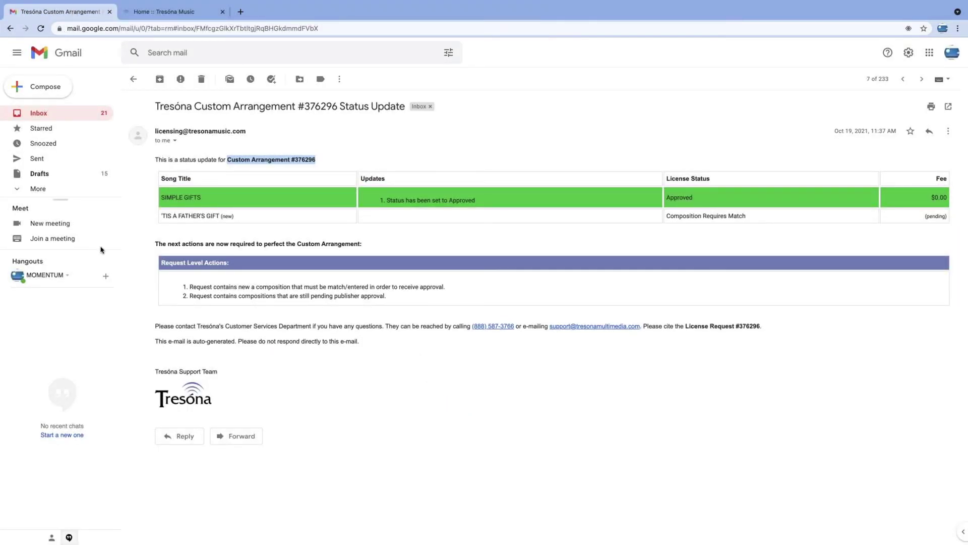